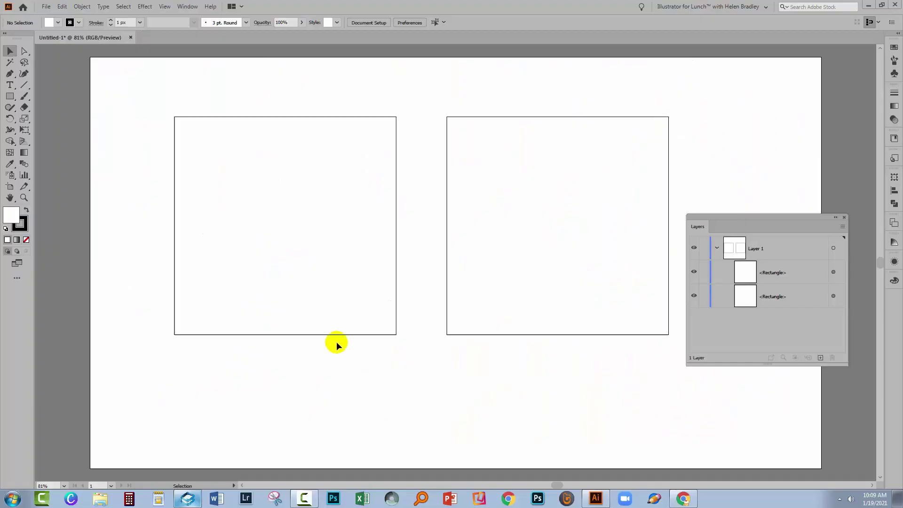
Fill the left rectangle with the pastel fruit pattern swatch.
click(322, 228)
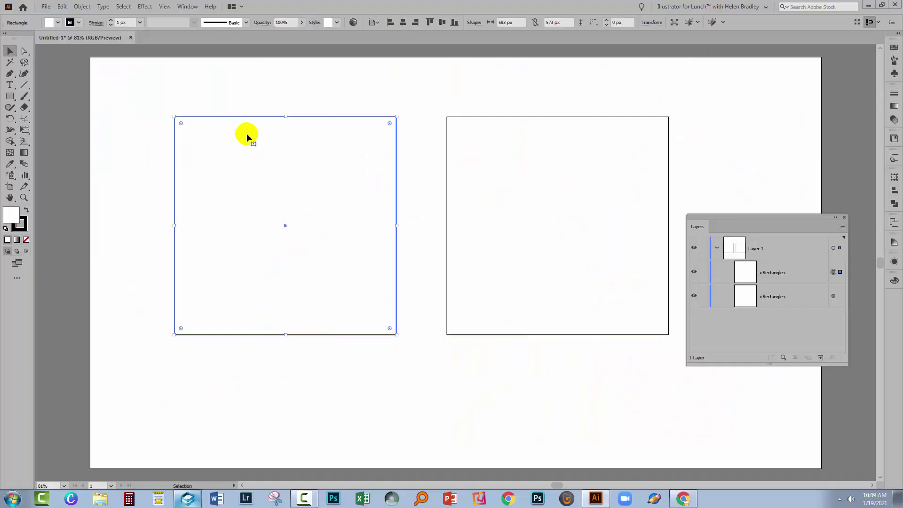
click(22, 227)
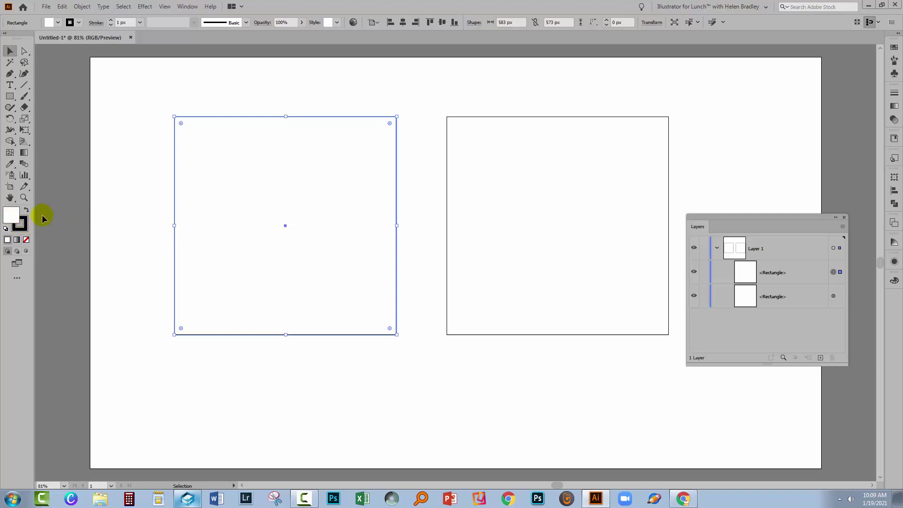
click(13, 215)
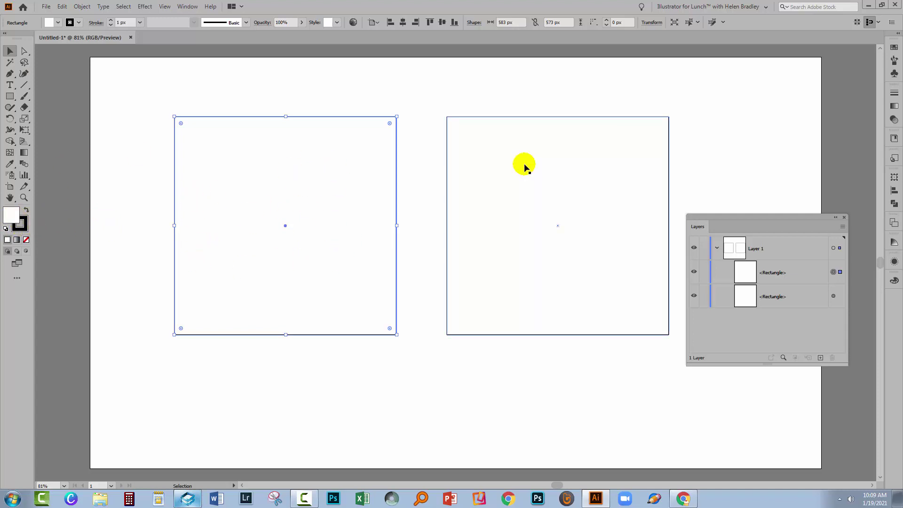
click(894, 46)
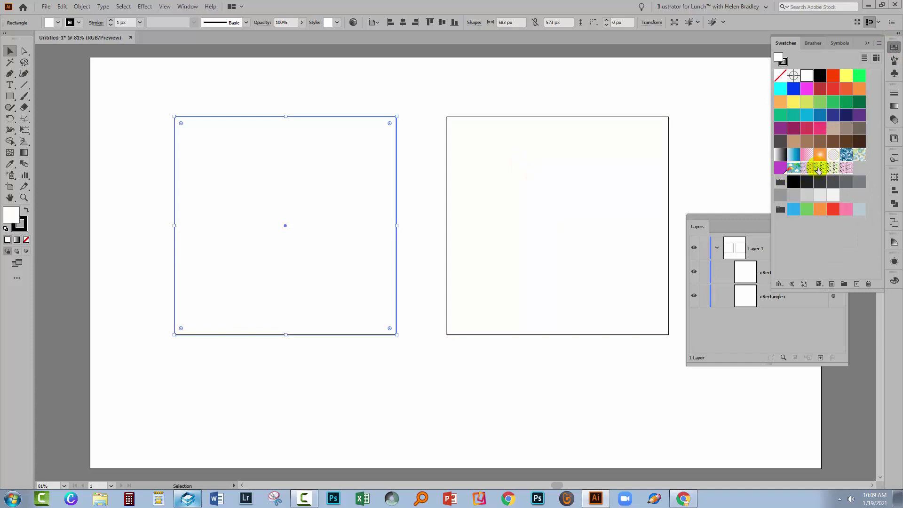
click(817, 169)
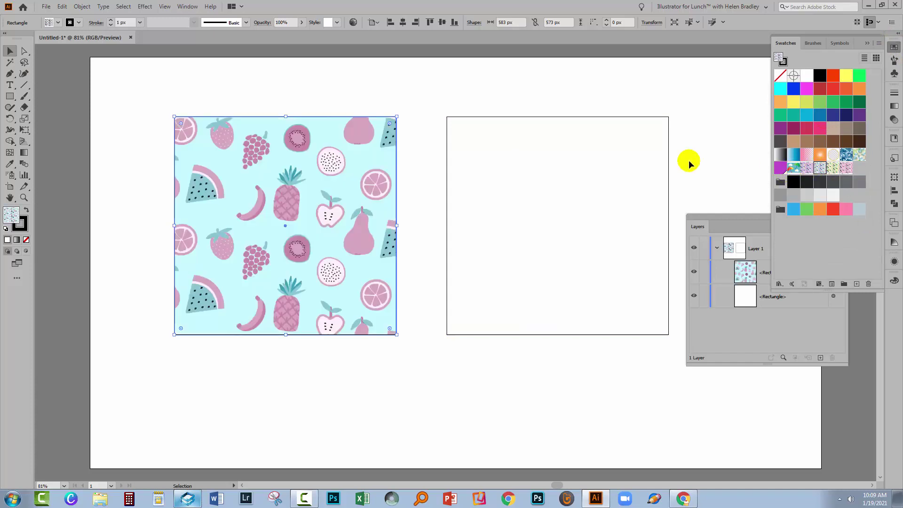
Drag the umbrella pattern swatch onto the right rectangle, then reselect the fruit rectangle.
click(494, 198)
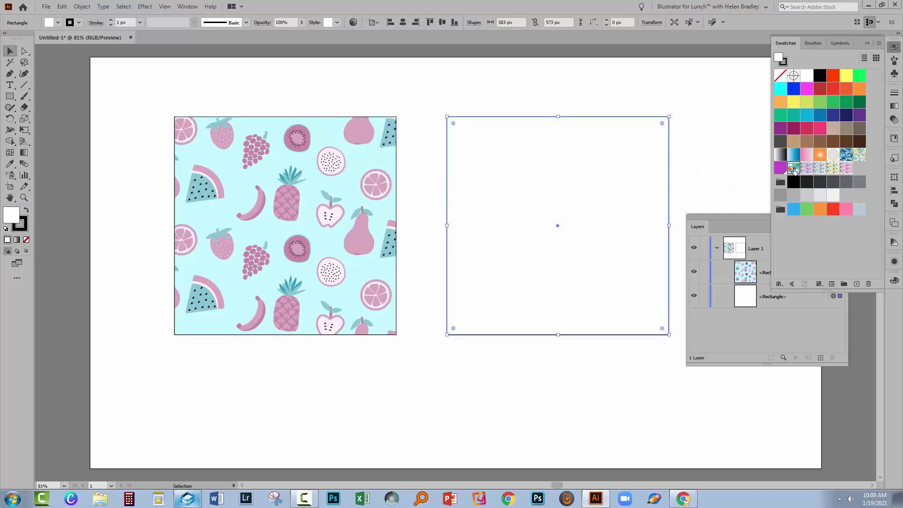
drag(794, 167, 507, 154)
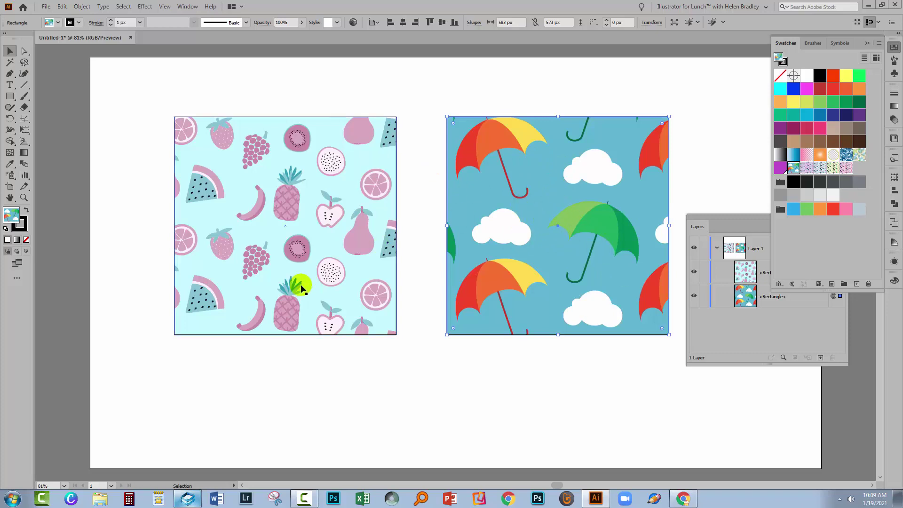
click(219, 185)
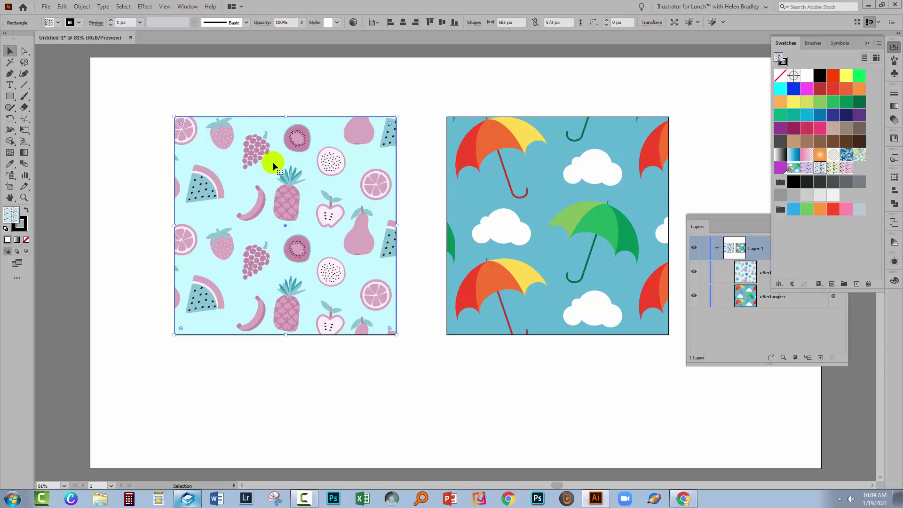
Scale the fruit pattern uniformly to 200% without transforming the rectangle itself.
click(82, 6)
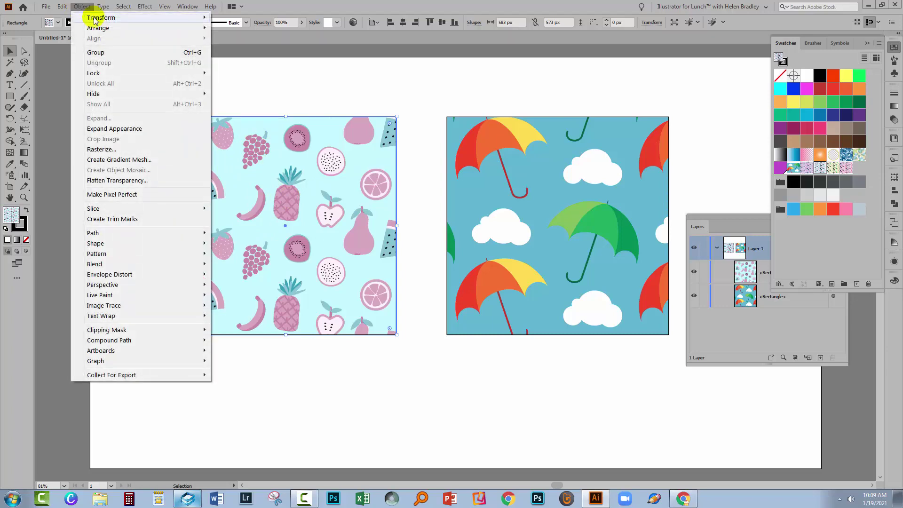
mouse_move(94, 19)
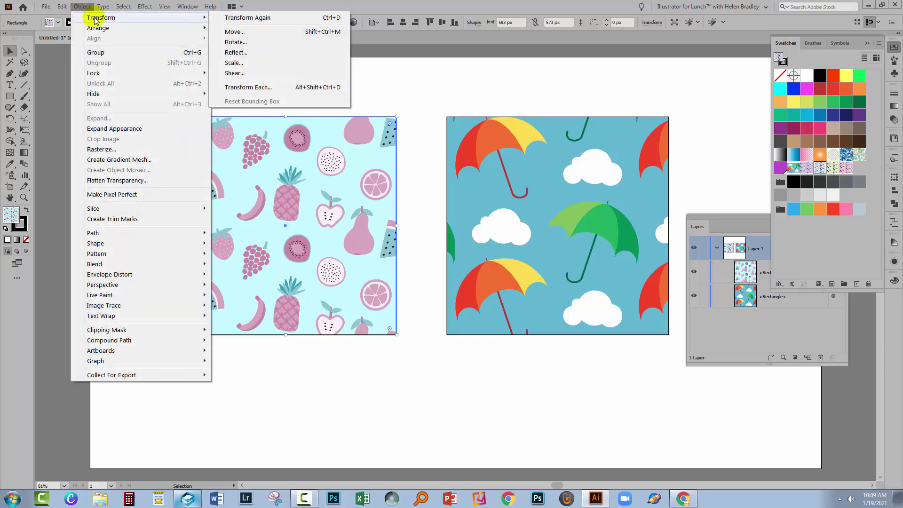
click(233, 62)
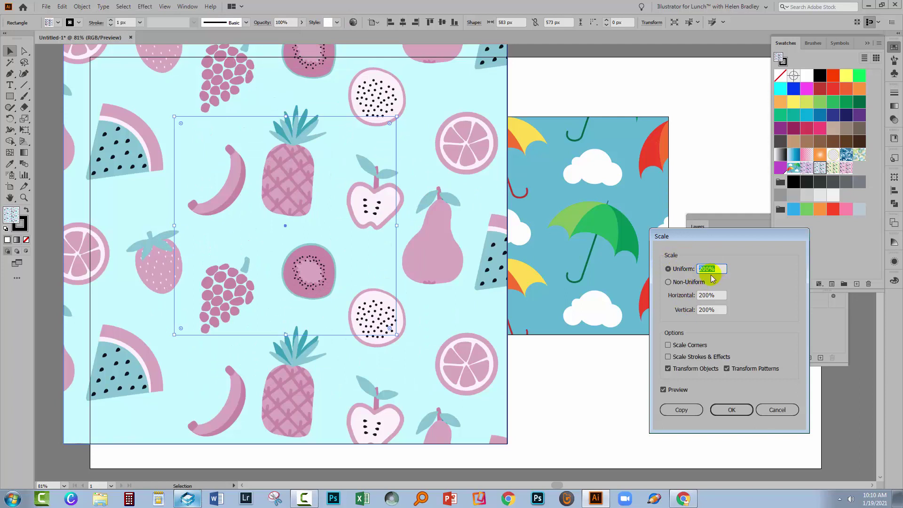
click(668, 369)
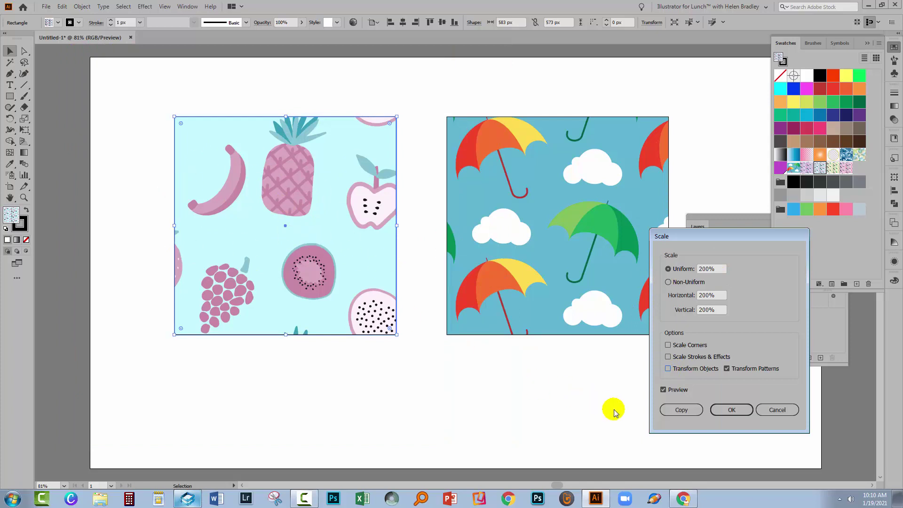
click(732, 410)
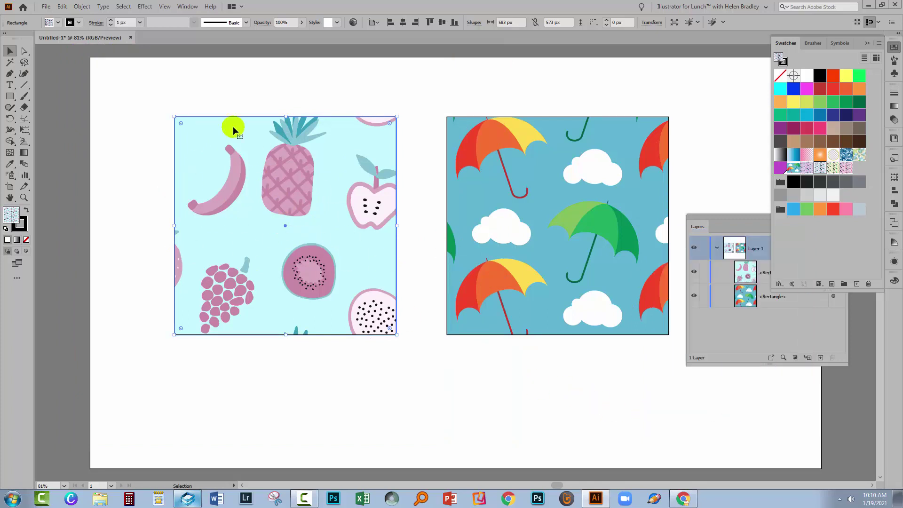
Rotate only the fruit pattern by 45° inside the left rectangle.
click(81, 6)
mouse_move(174, 22)
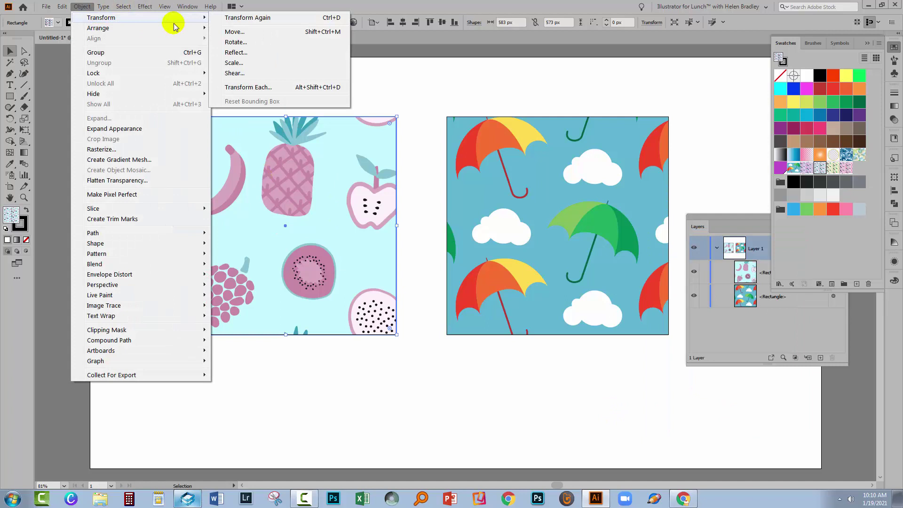
click(236, 42)
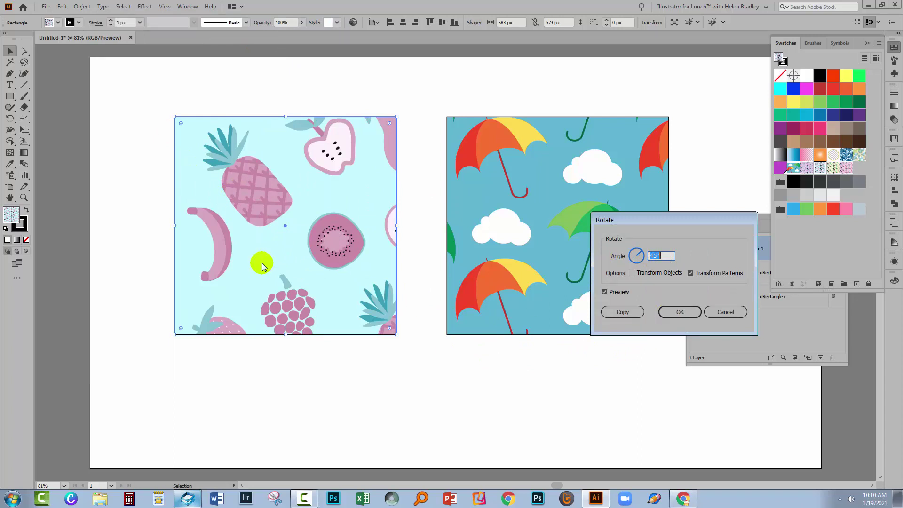
click(681, 312)
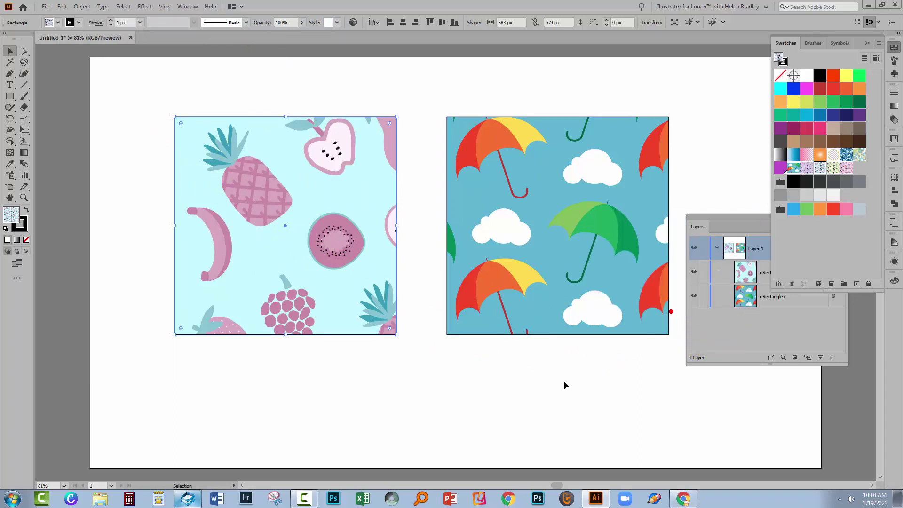
Marquee-select the left rectangle and swap its fill to the umbrella pattern, which appears enlarged and rotated.
click(196, 367)
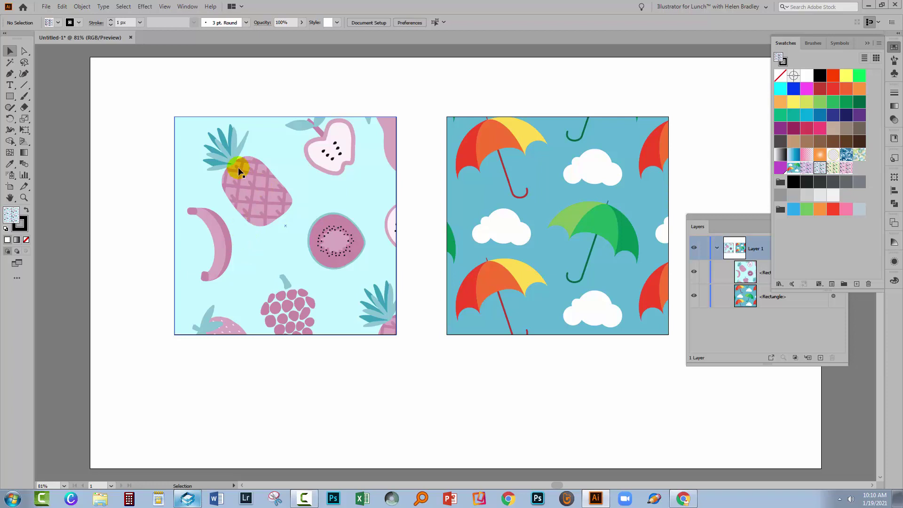
drag(132, 94, 259, 187)
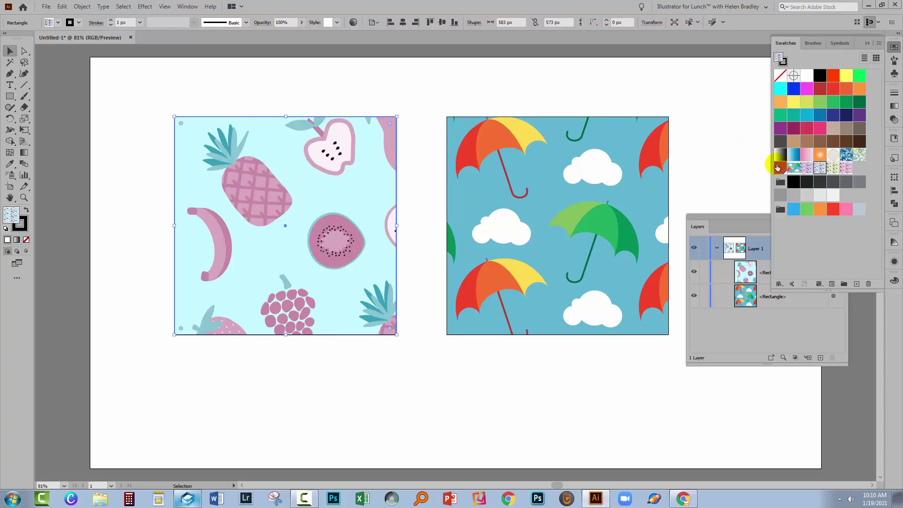
click(793, 168)
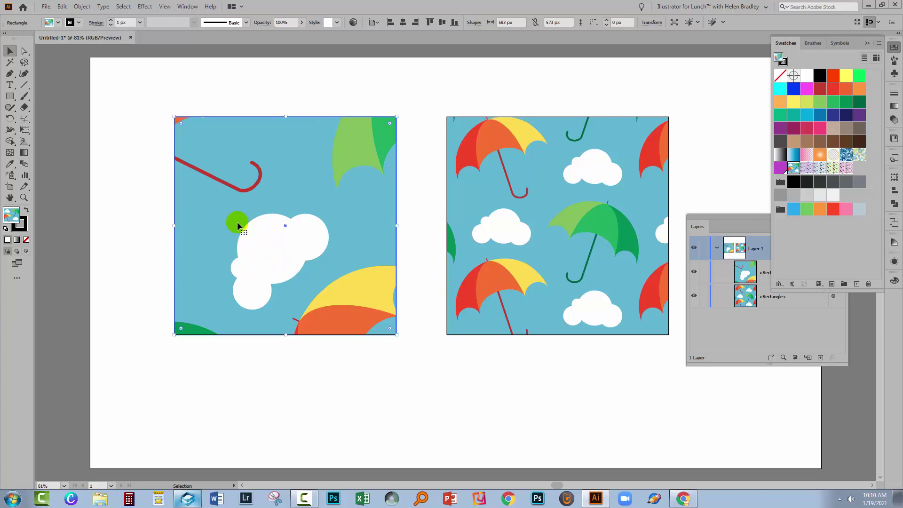
Show the Appearance panel next to Layers and inspect the left rectangle's transformed pattern fill.
drag(730, 216, 687, 284)
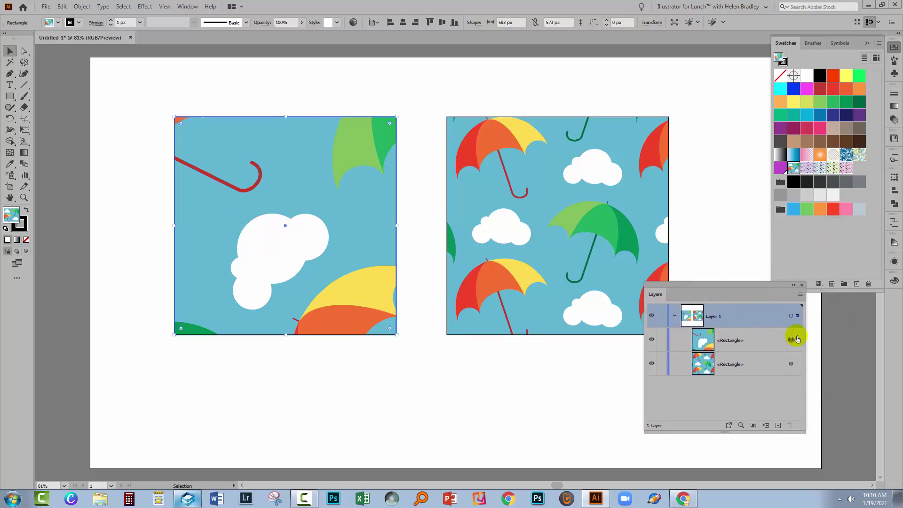
click(746, 403)
click(609, 400)
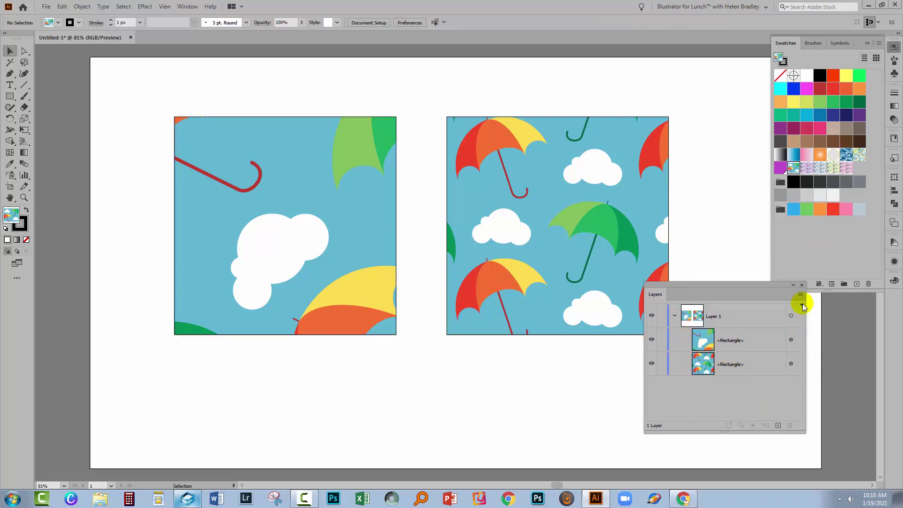
click(895, 262)
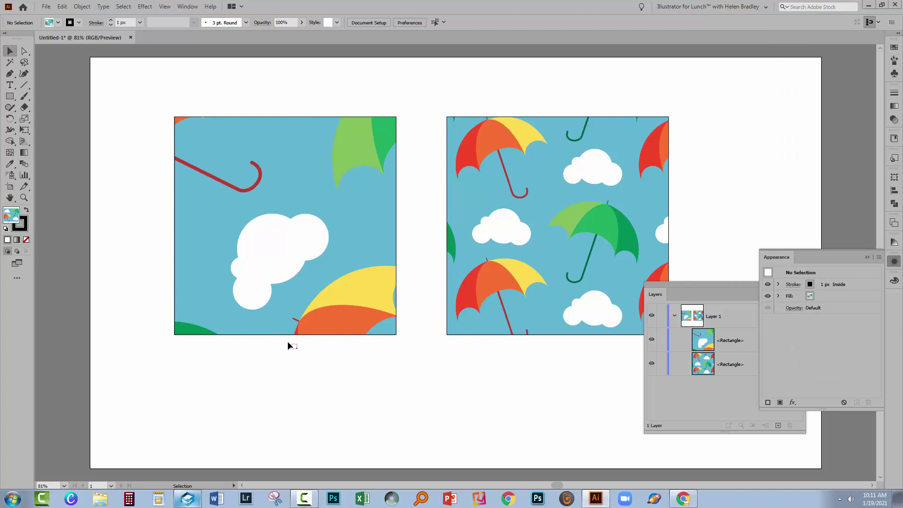
click(295, 325)
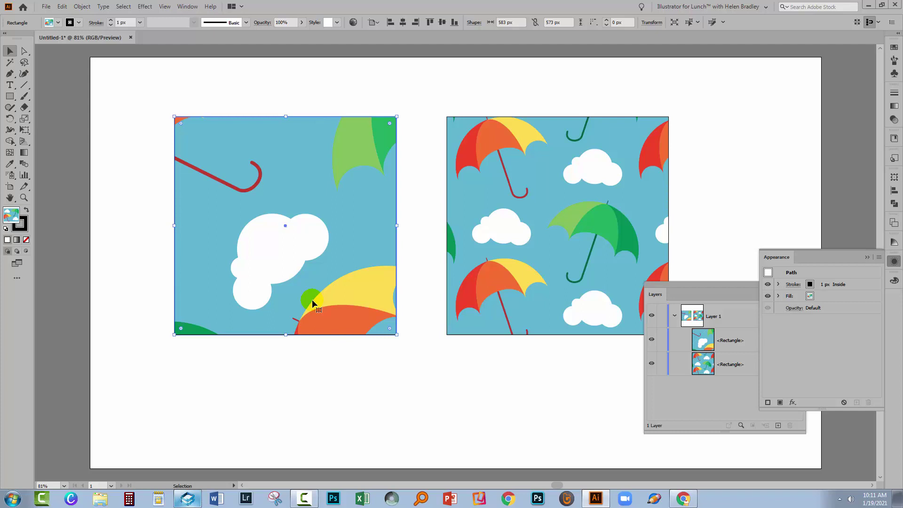
click(369, 377)
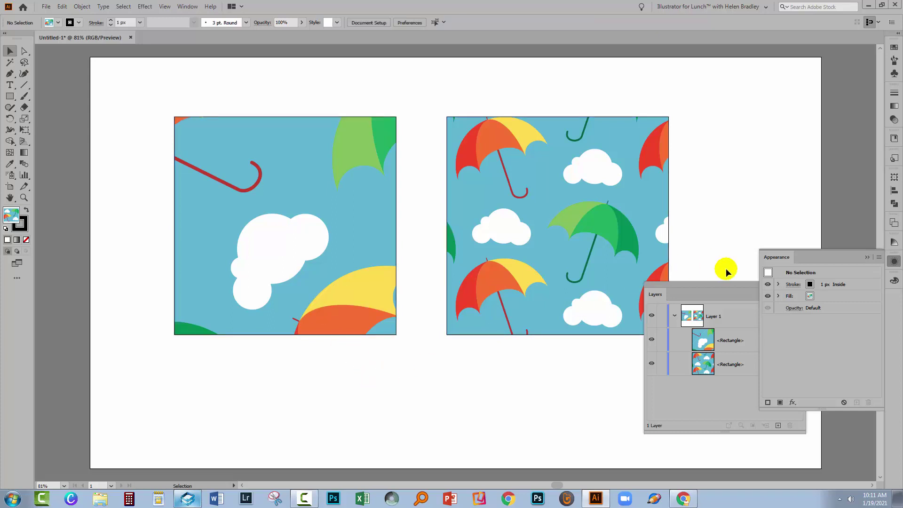
drag(699, 286, 769, 306)
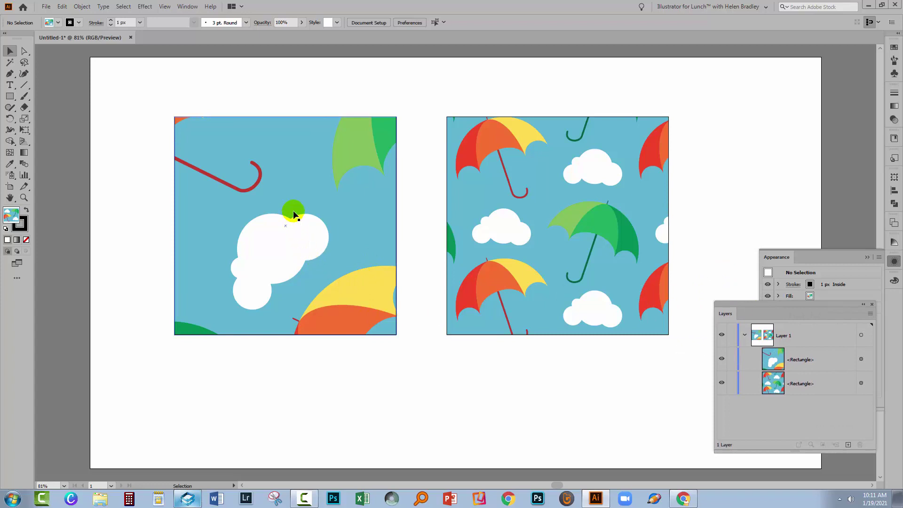
Reapply New Pattern Swatch 4 to the left rectangle so the umbrellas return to normal size and upright.
click(323, 210)
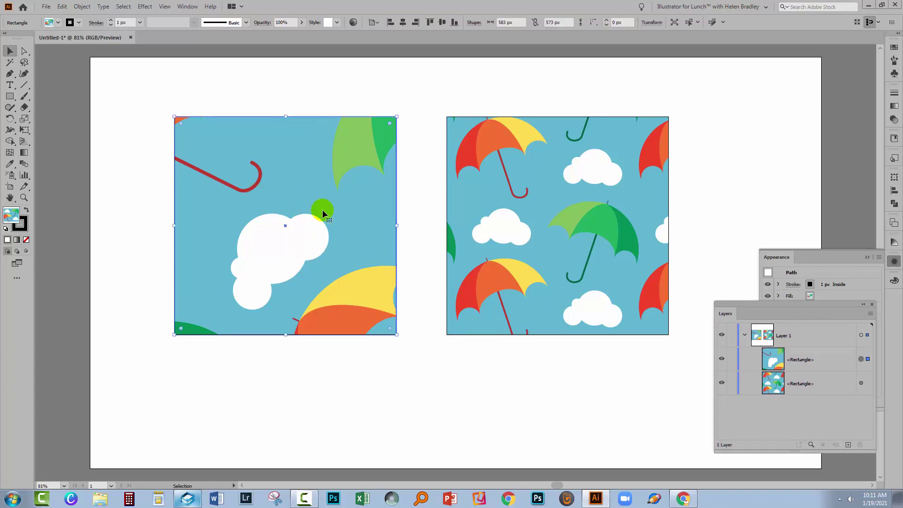
click(894, 47)
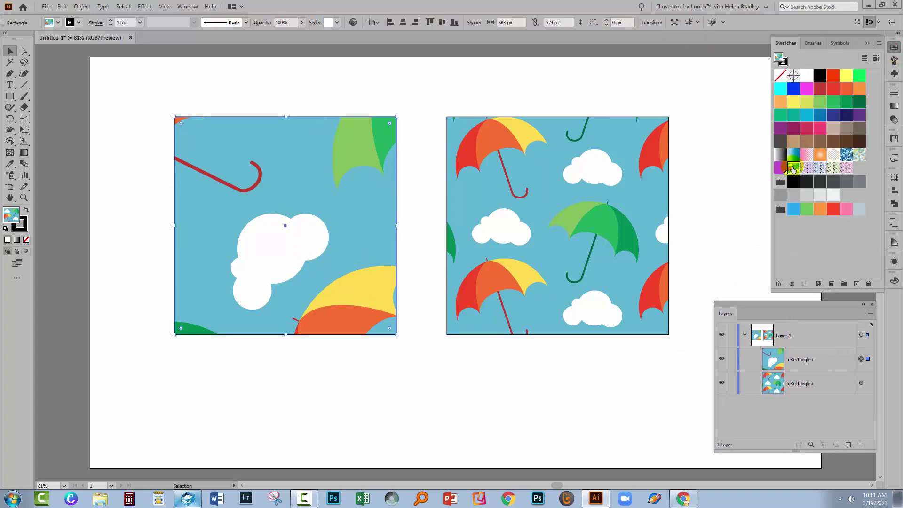
click(794, 169)
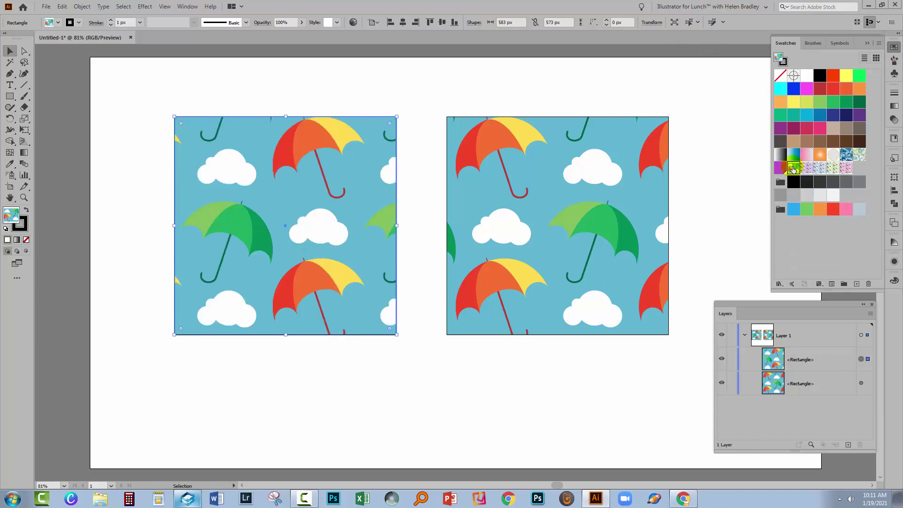
drag(794, 169, 378, 193)
drag(322, 236, 334, 288)
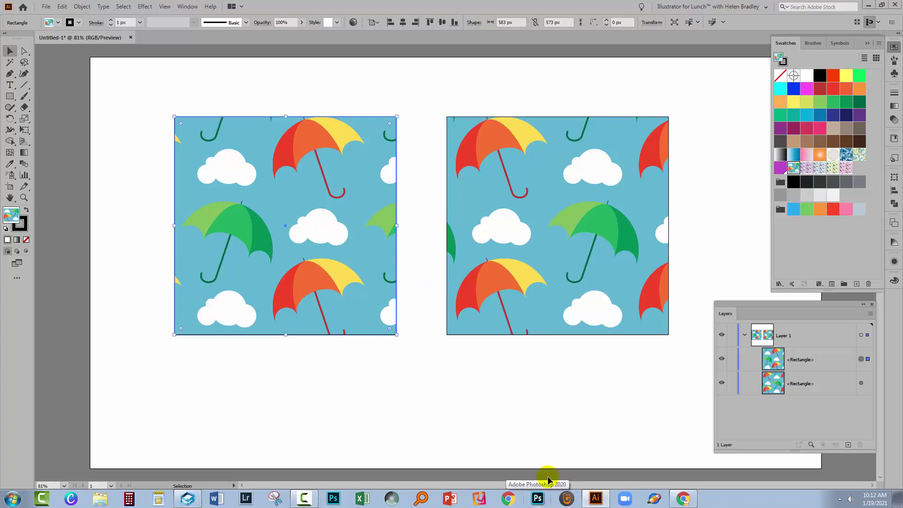
click(461, 404)
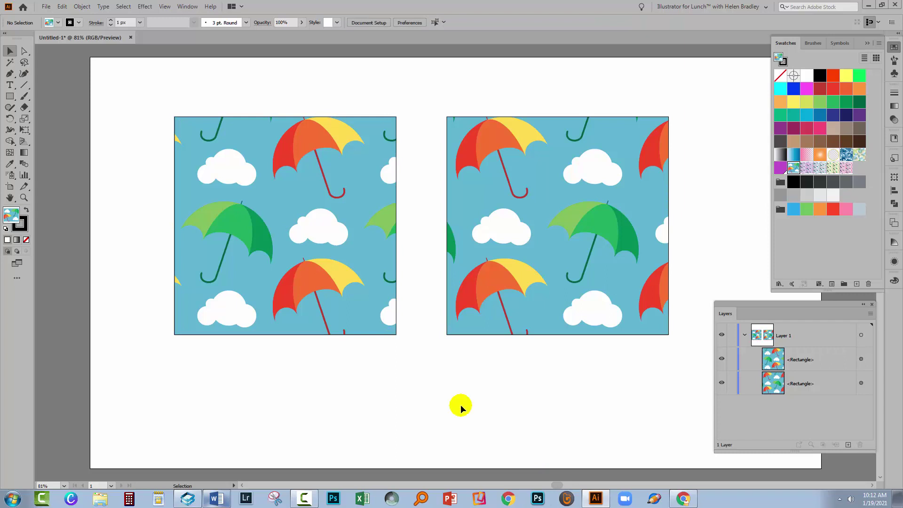